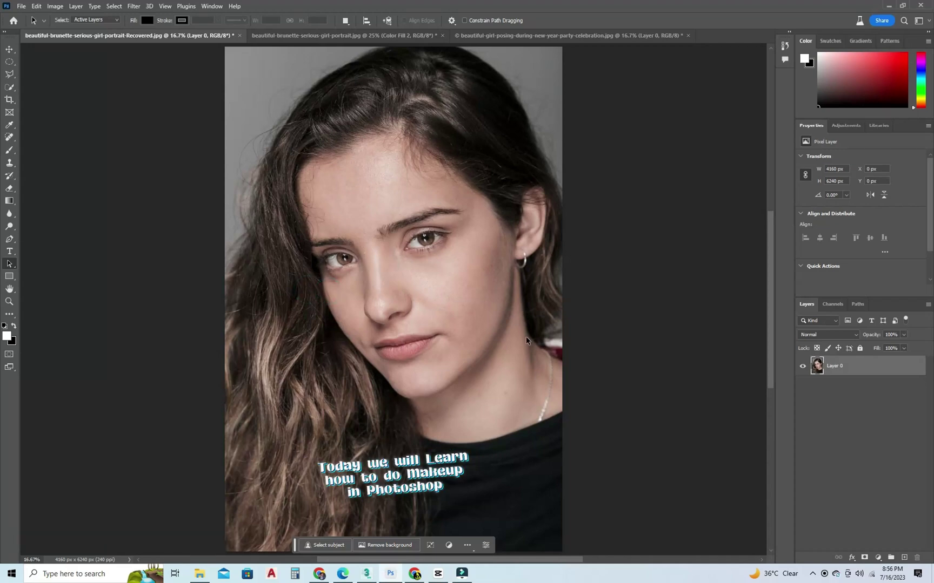
Raise Layer 0's saturation to +37 with Hue/Saturation (Ctrl+U).
right_click(844, 367)
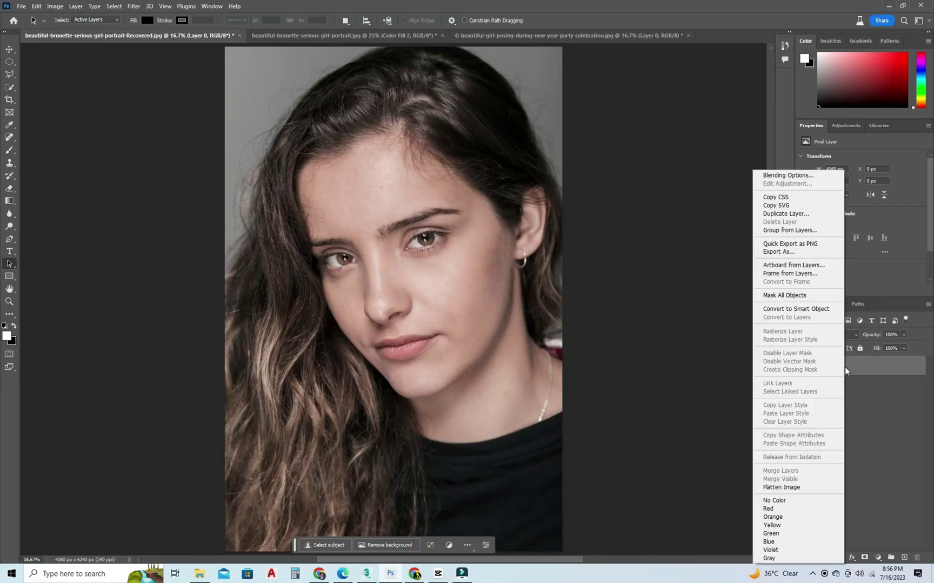
left_click(844, 366)
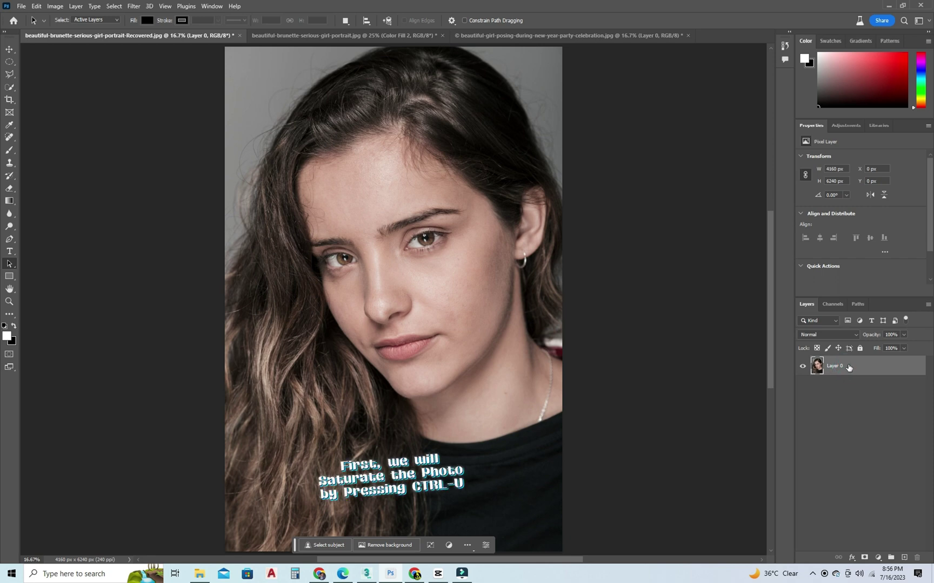
key("ctrl+u")
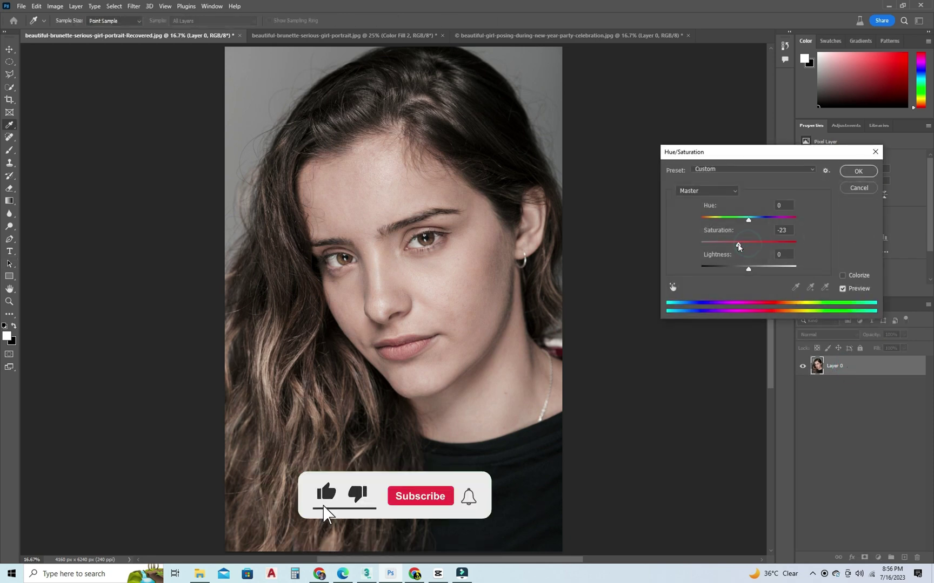
left_click_drag(745, 244, 766, 247)
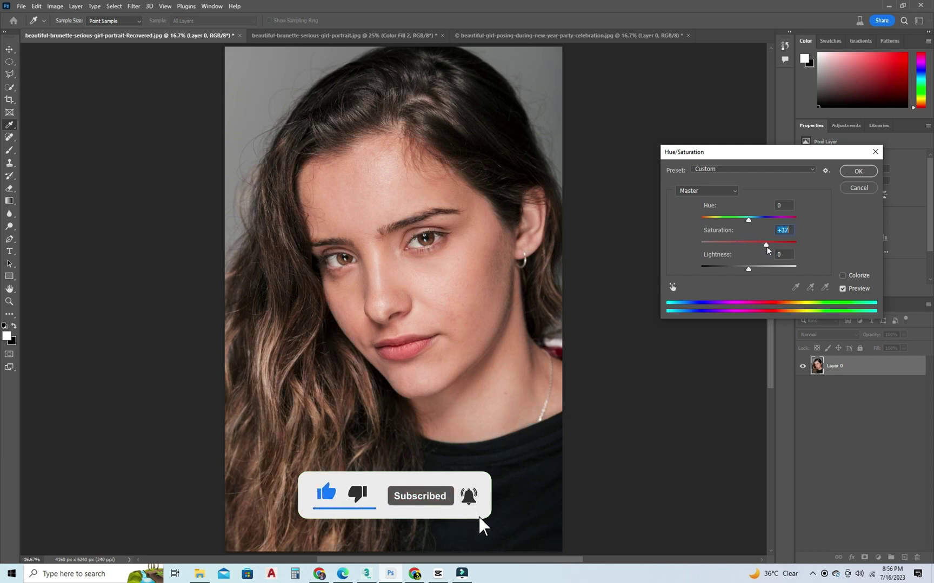
left_click(854, 174)
key("a")
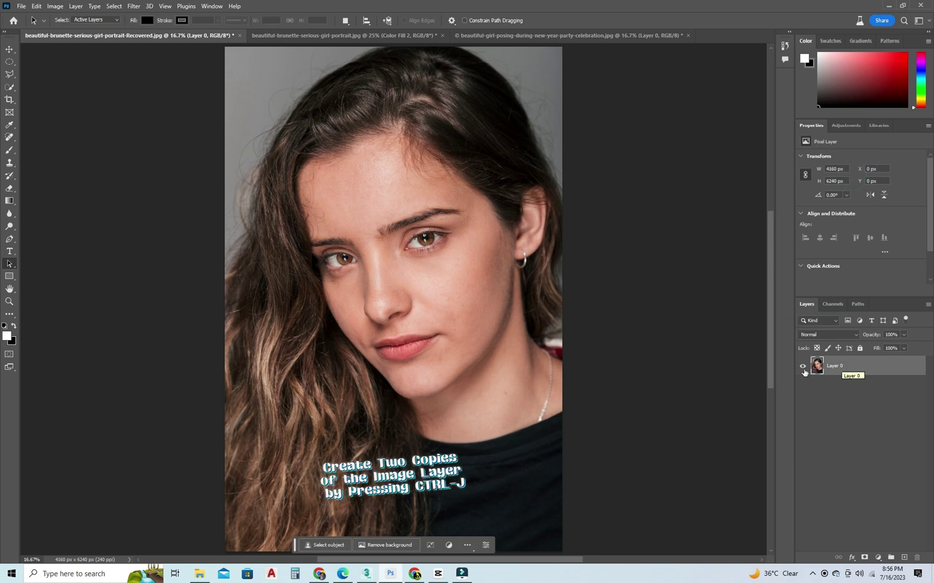
Make two copies of Layer 0, invert the top copy and set it to Vivid Light.
key("ctrl+j")
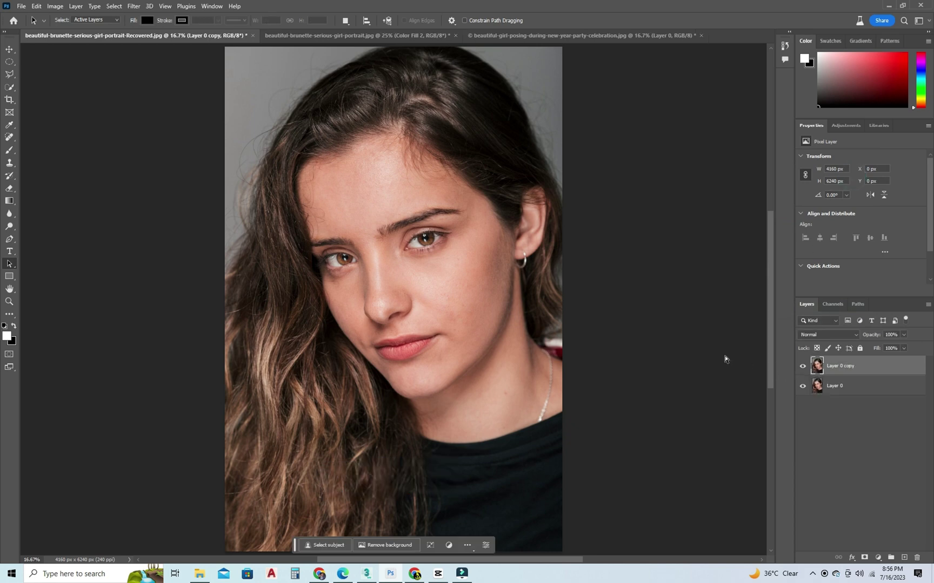
key("ctrl+j")
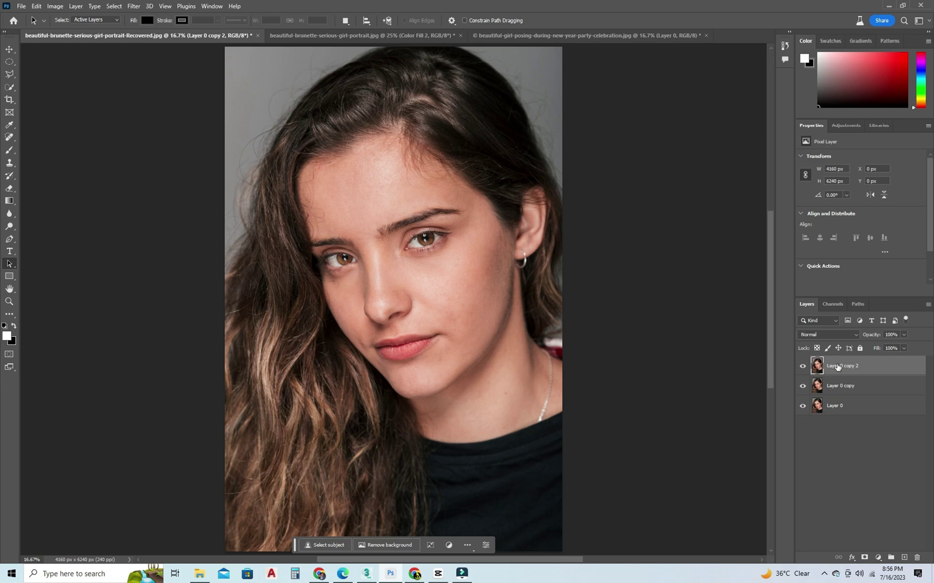
key("ctrl+i")
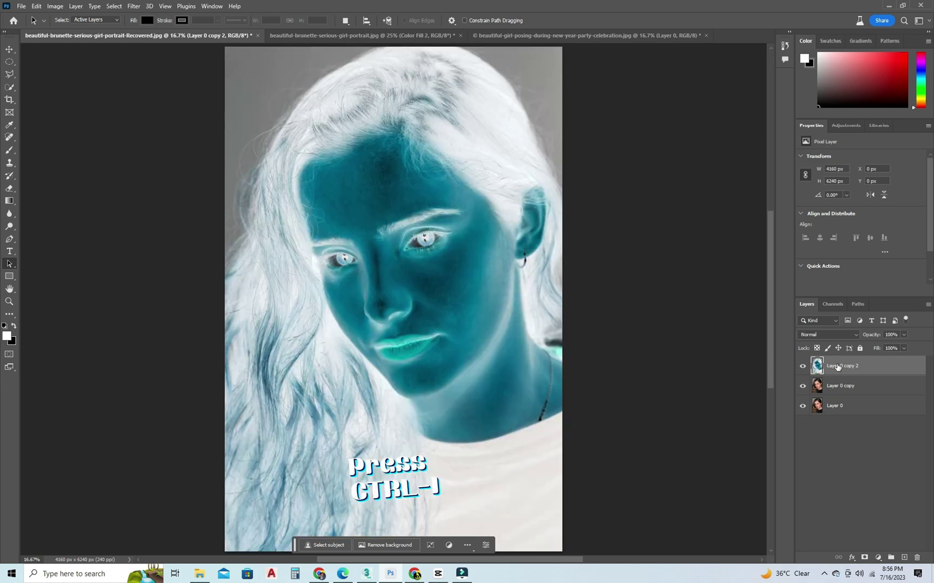
left_click(834, 336)
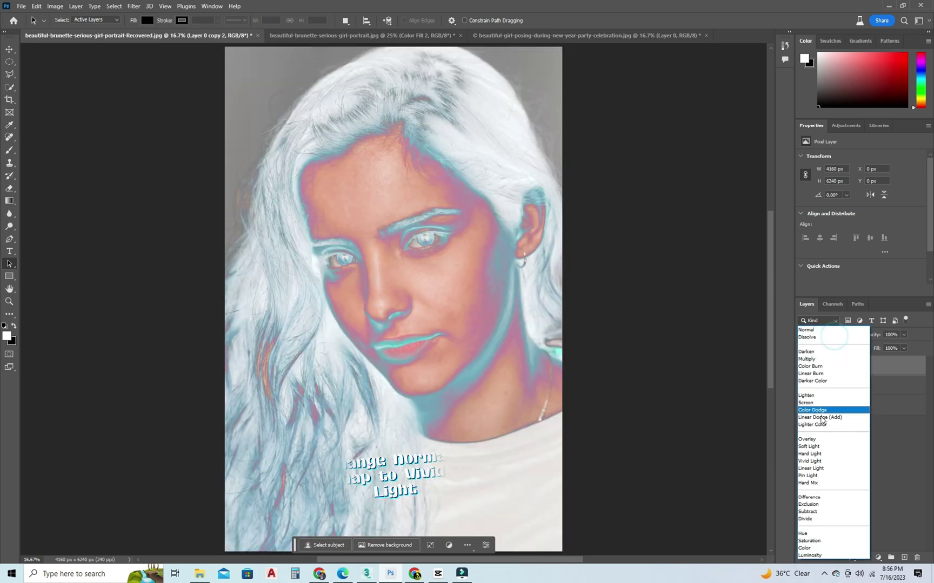
left_click(817, 465)
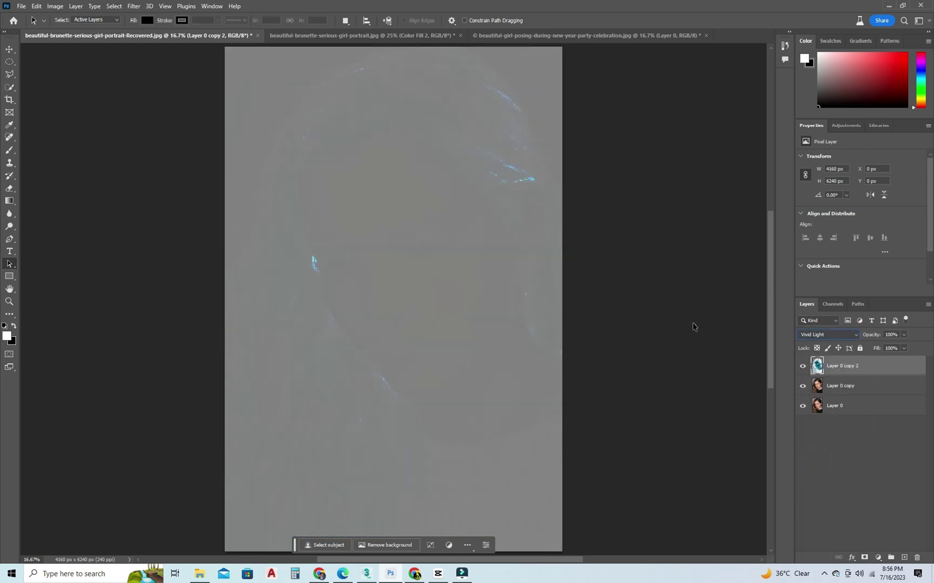
Apply a 15-pixel Gaussian Blur to the inverted top copy.
left_click(141, 10)
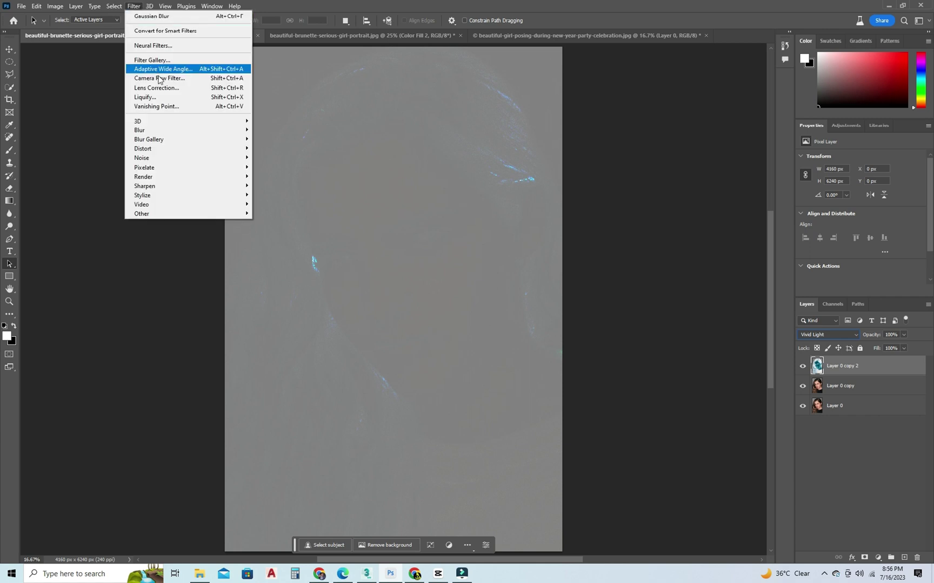
left_click(173, 129)
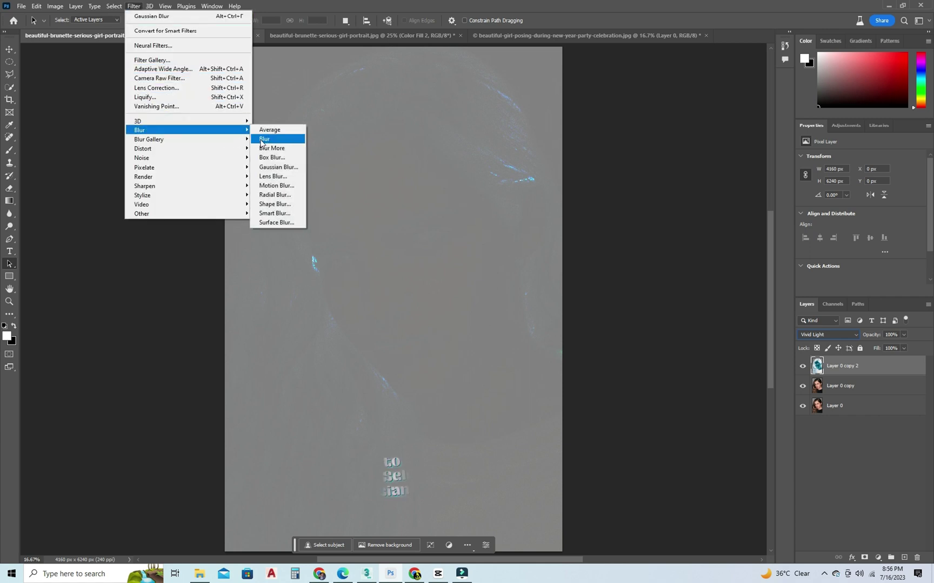
left_click(273, 167)
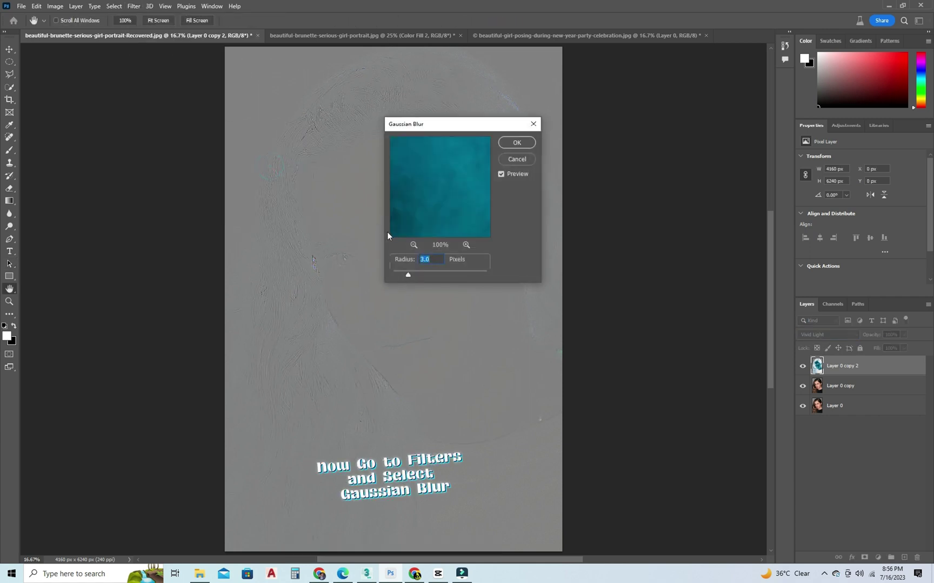
type("15")
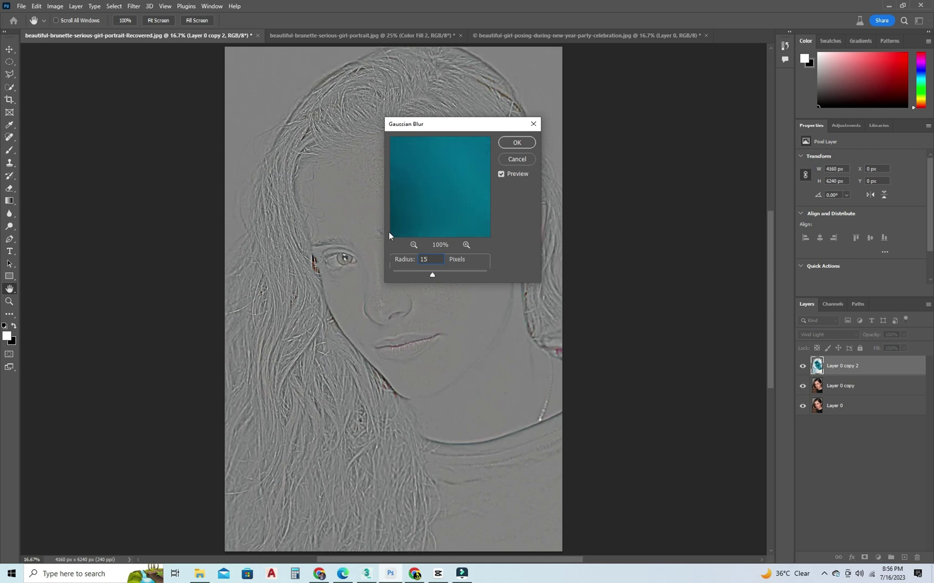
left_click(517, 142)
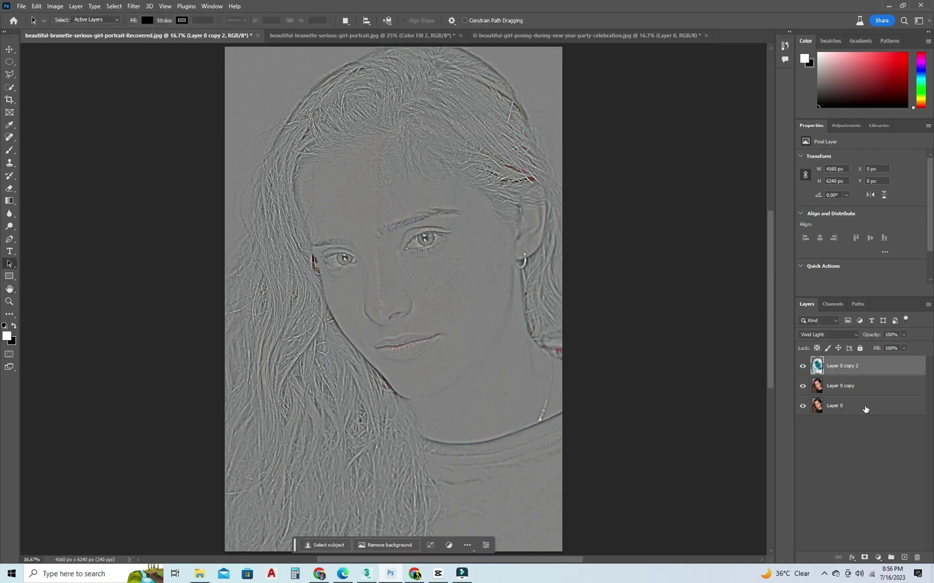
Merge Layer 0 copy and Layer 0 copy 2 into one layer.
left_click(832, 387, "ctrl")
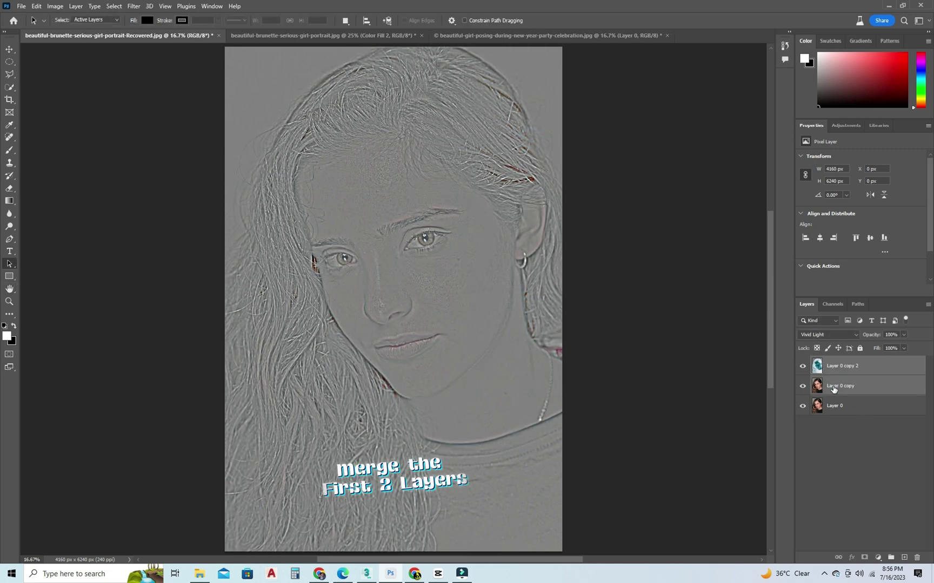
right_click(833, 386)
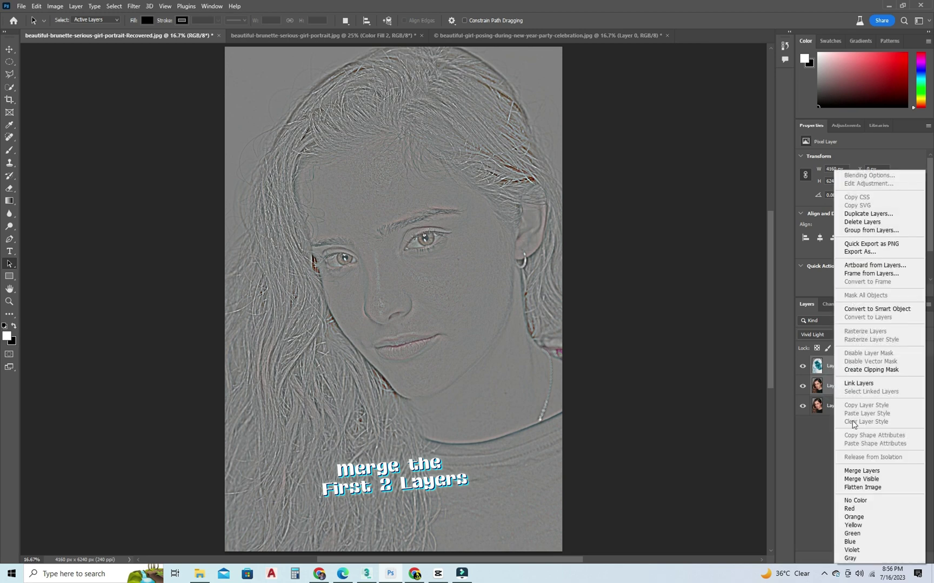
left_click(852, 471)
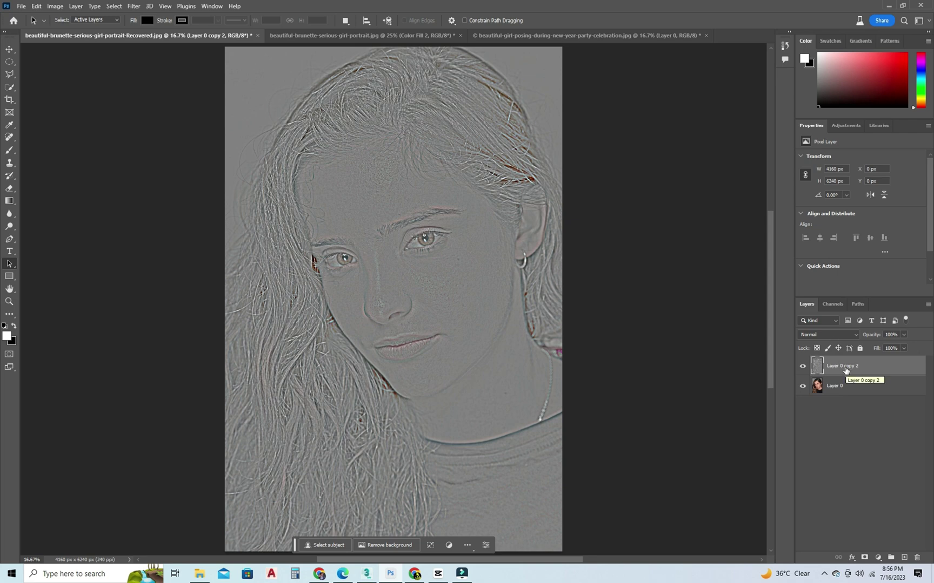
Desaturate the merged layer to -100 with Hue/Saturation.
key("ctrl+u")
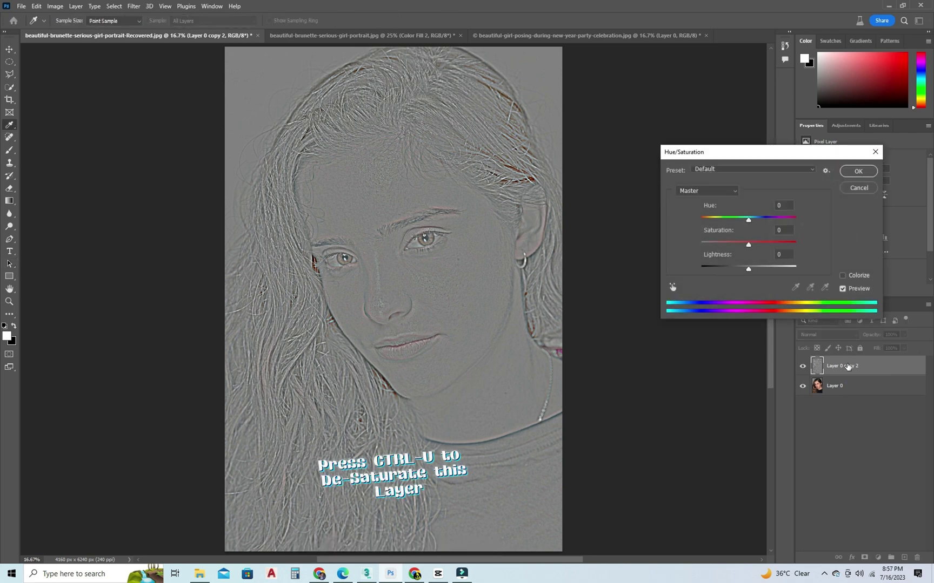
left_click_drag(748, 247, 695, 242)
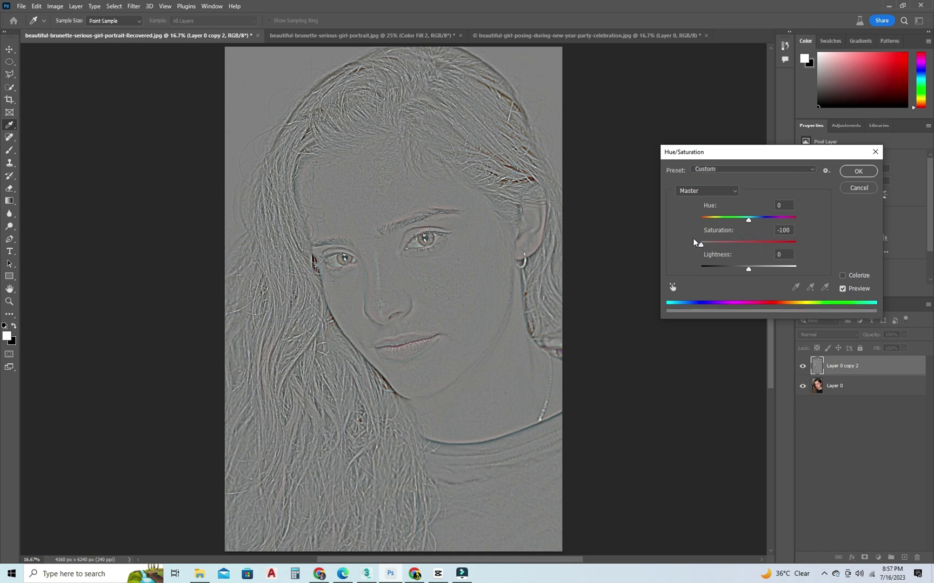
left_click(857, 170)
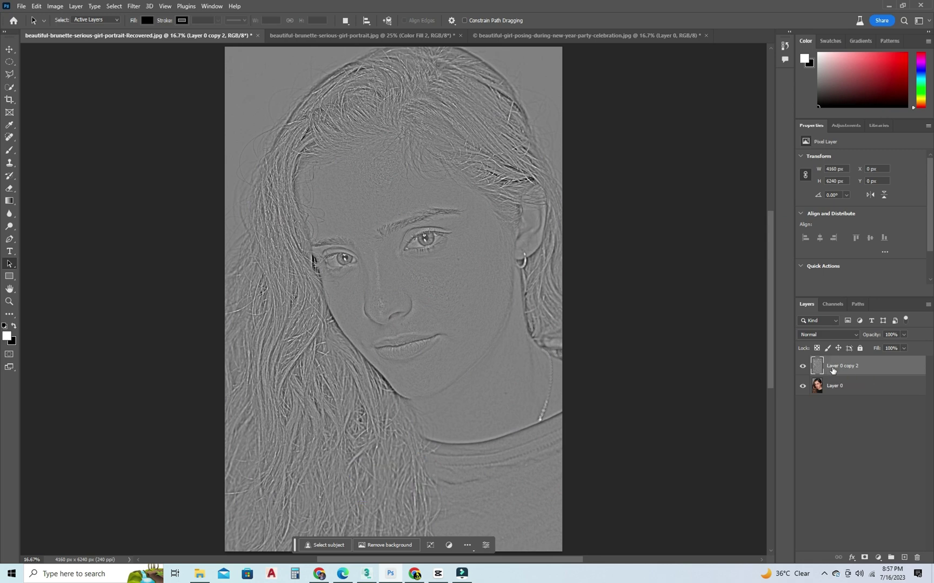
Invert the grey detail layer and set its blend mode to Overlay.
key("ctrl+i")
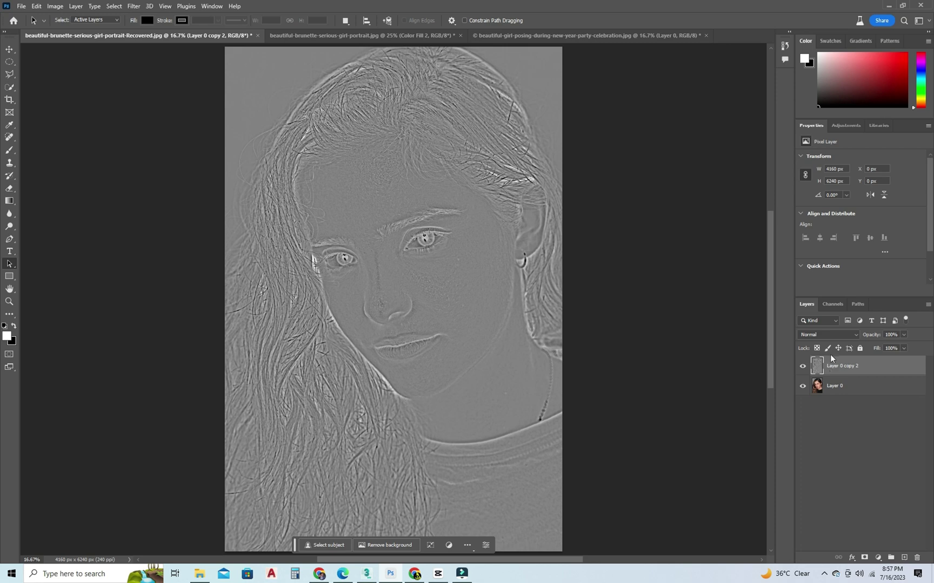
left_click(832, 336)
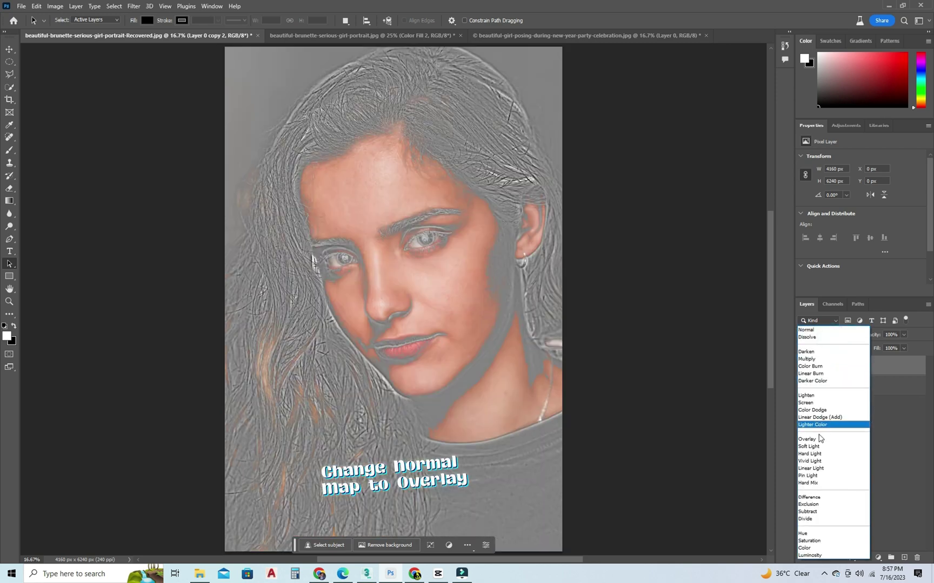
left_click(819, 438)
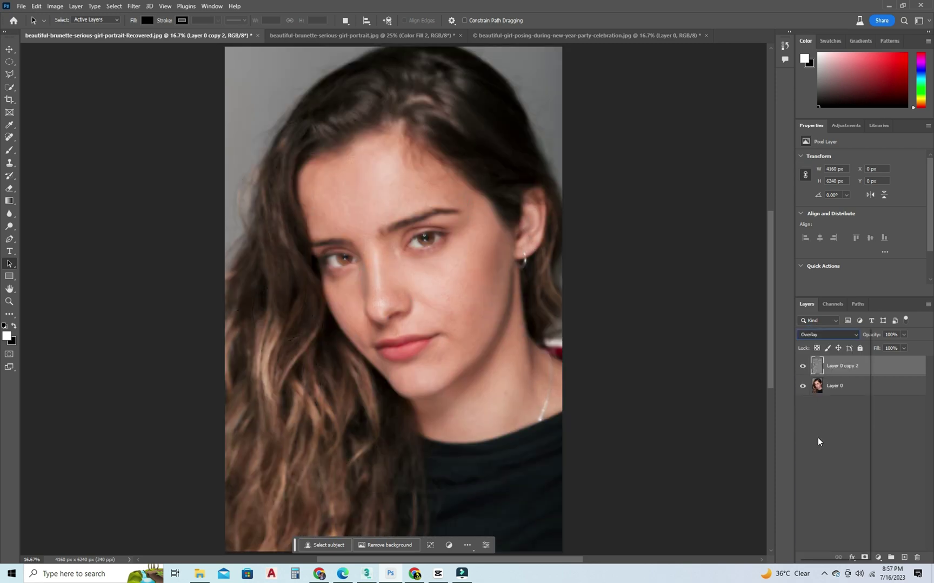
Apply a 3-pixel Gaussian Blur to the detail layer.
left_click(133, 6)
left_click(172, 129)
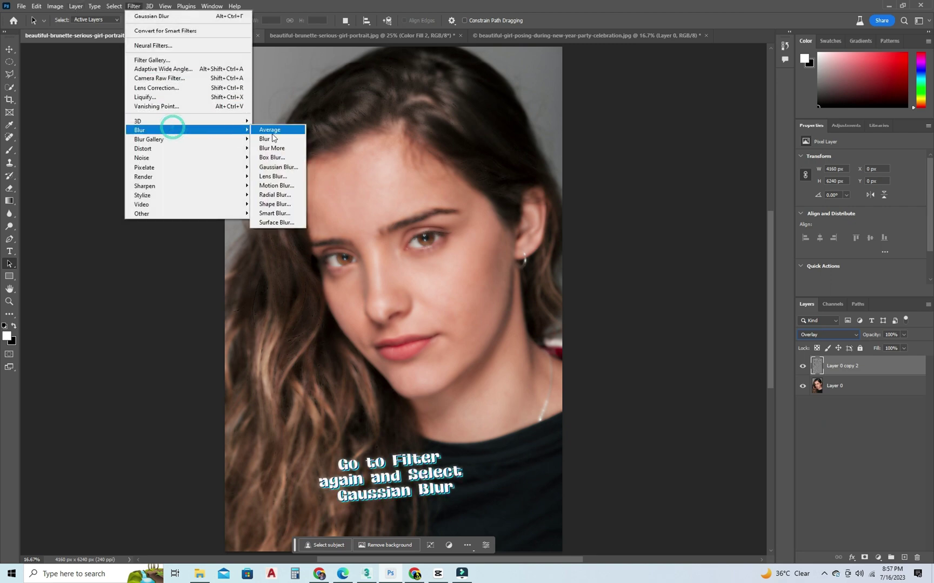
left_click(277, 167)
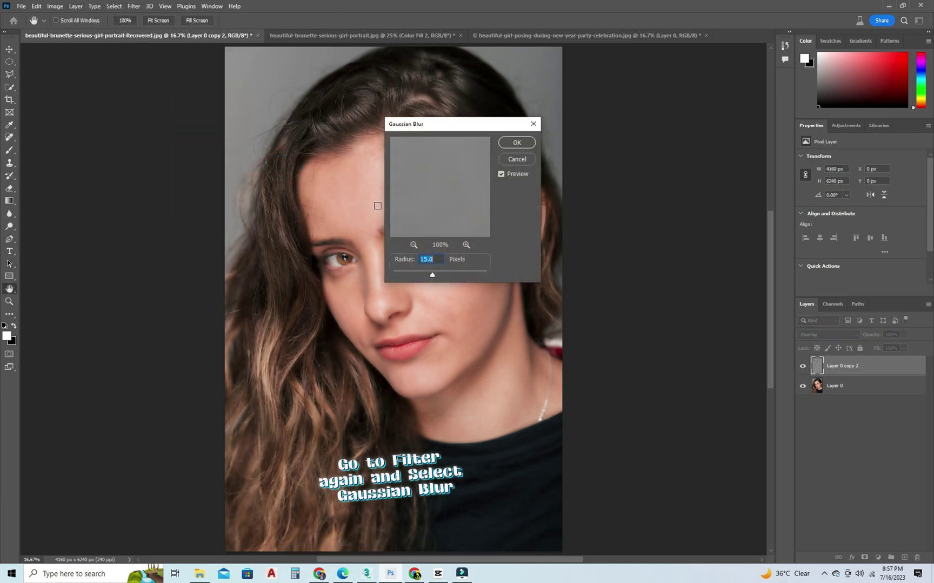
type("3")
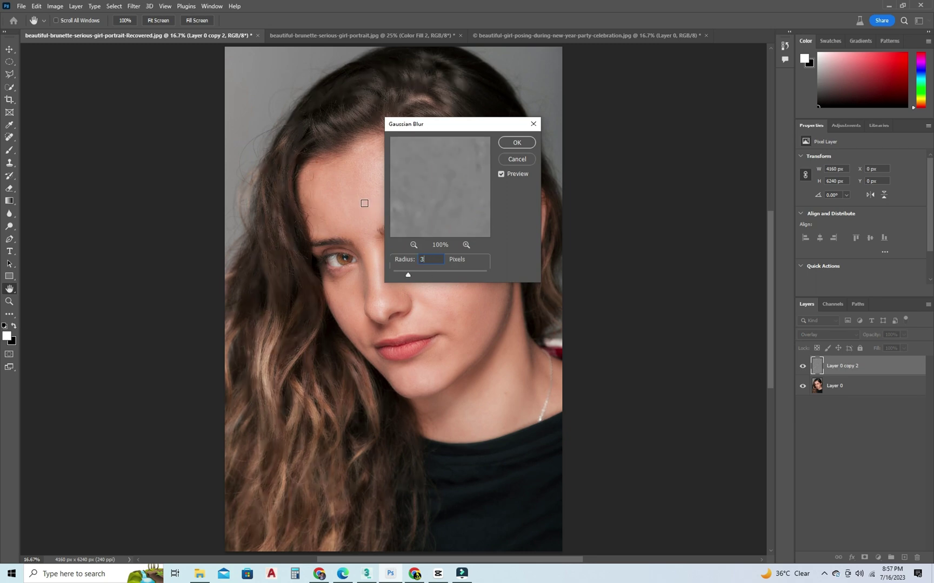
left_click(516, 142)
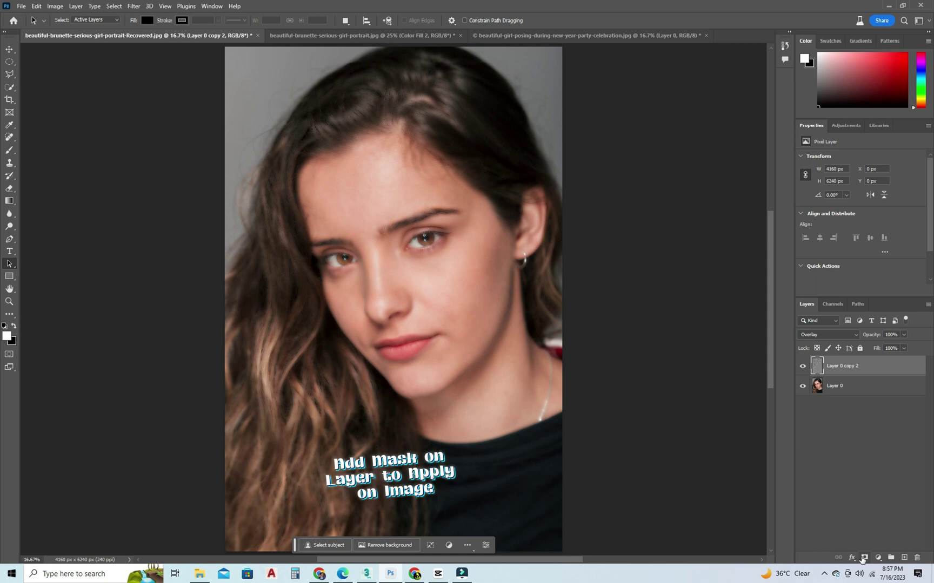
Add an inverted black layer mask to Layer 0 copy 2 and zoom in on the face.
left_click(864, 558)
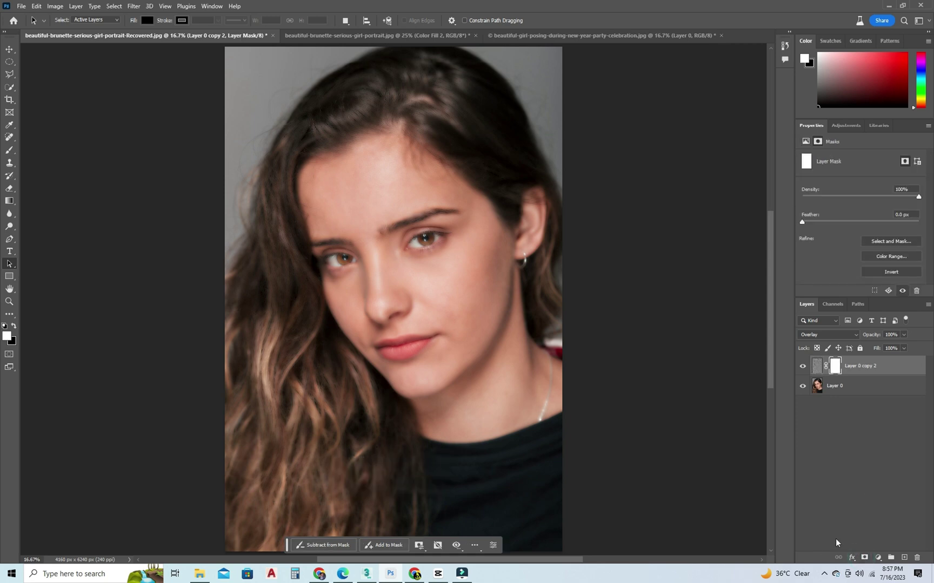
left_click(894, 272)
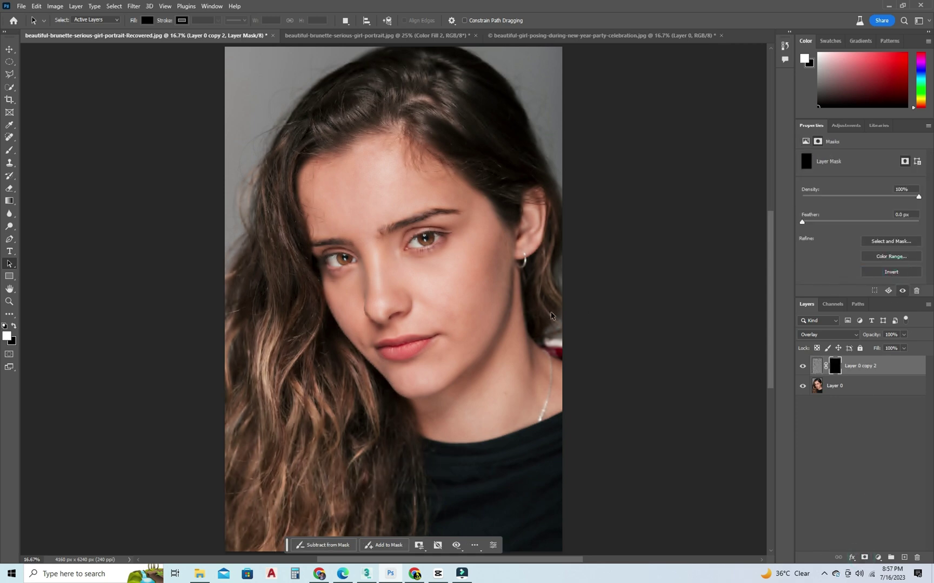
key("ctrl+plus")
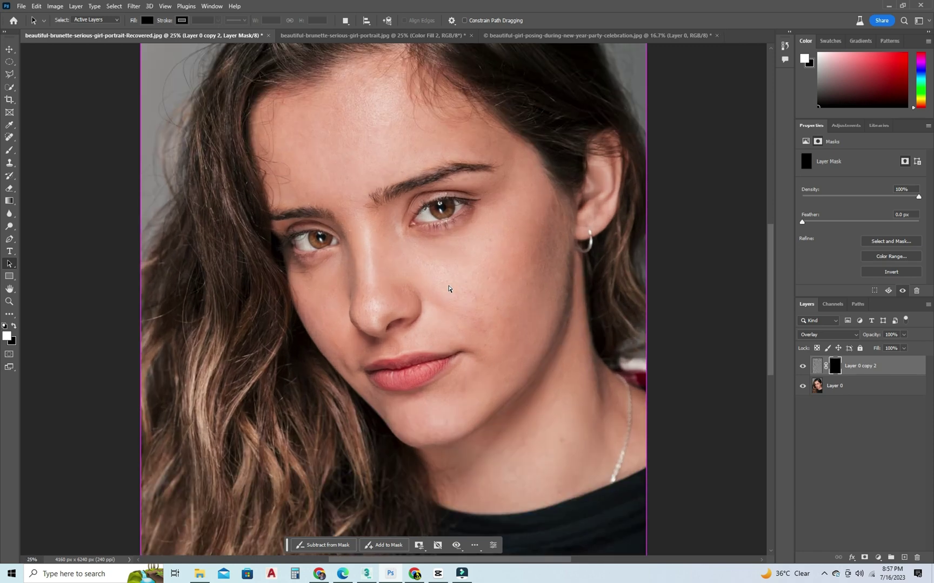
Paint white at 49% brush opacity on the mask over forehead, cheeks, nose and chin.
left_click(9, 151)
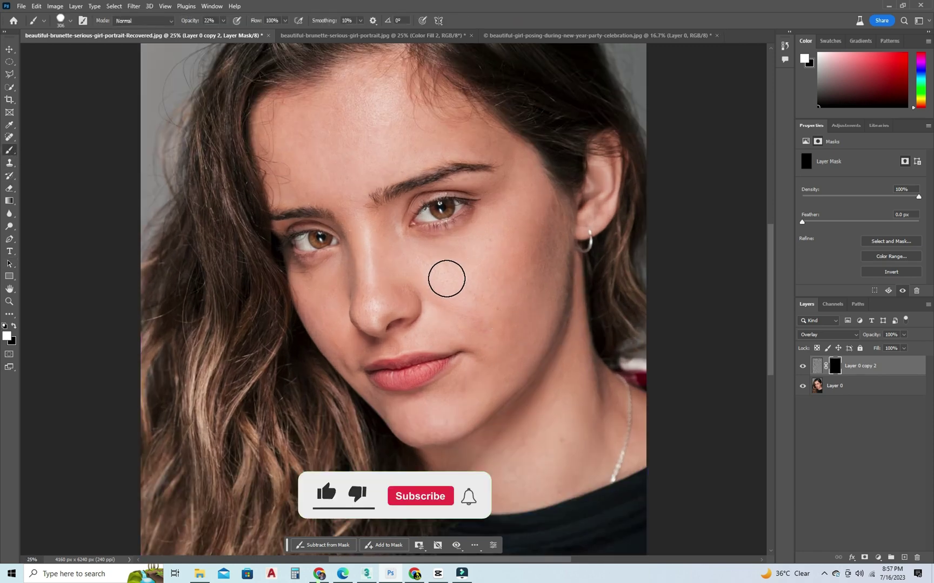
left_click(444, 275)
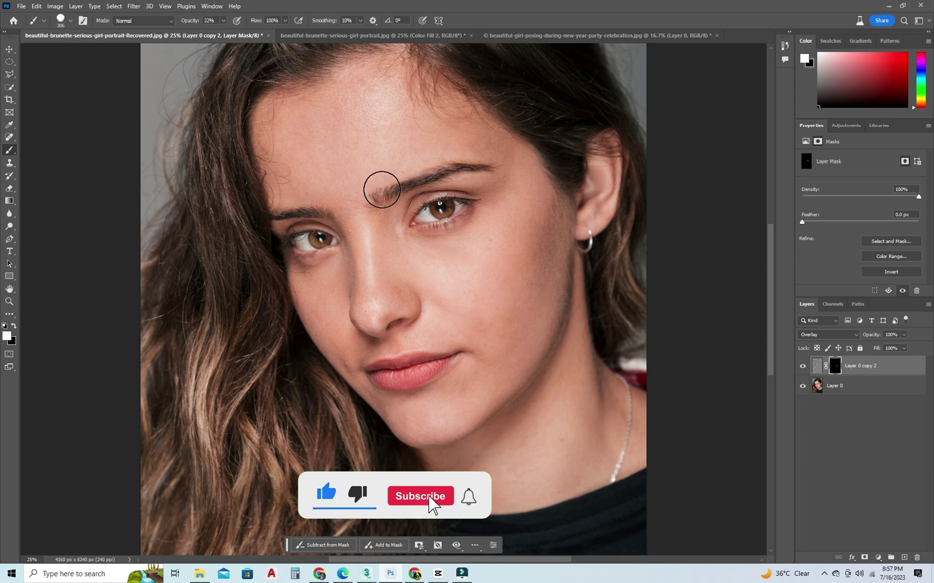
left_click(222, 21)
left_click_drag(221, 31, 236, 33)
left_click(310, 164)
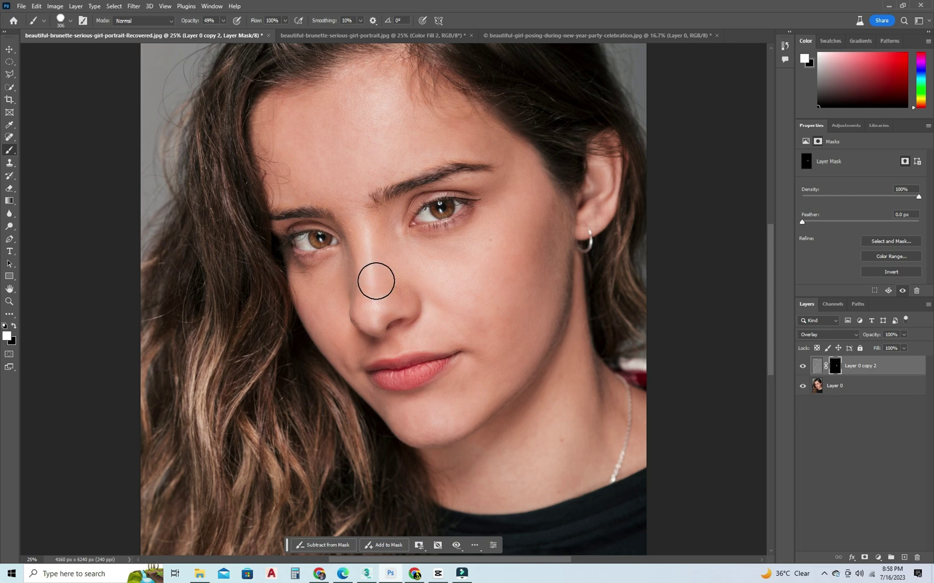
left_click_drag(520, 353, 496, 339)
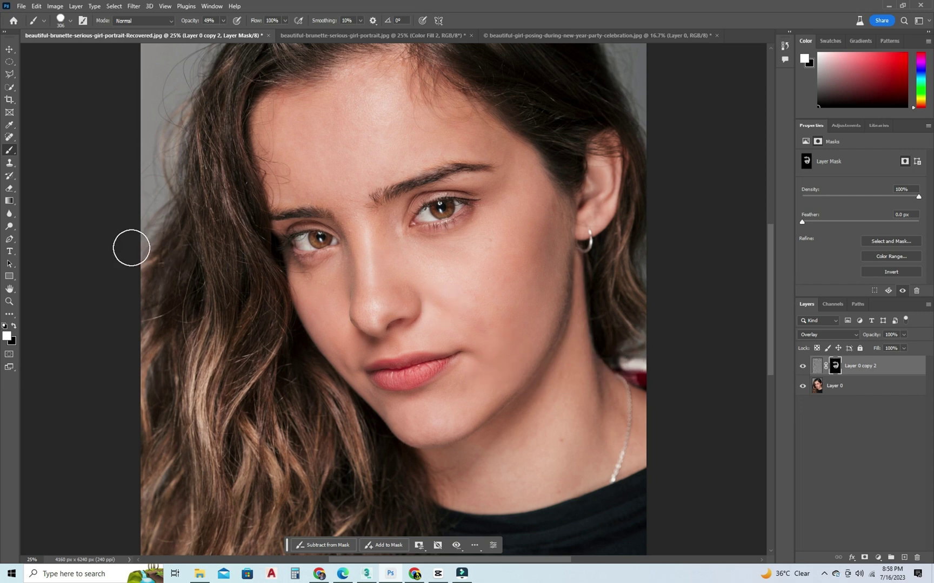
left_click(8, 265)
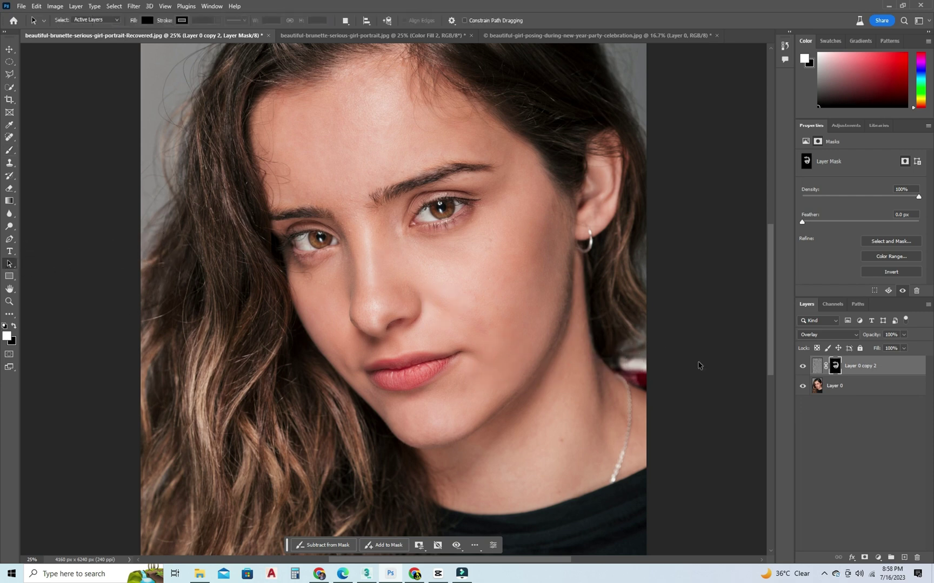
Draw elliptical selections on both cheeks, one near the ear and one beside the nose.
left_click(7, 63)
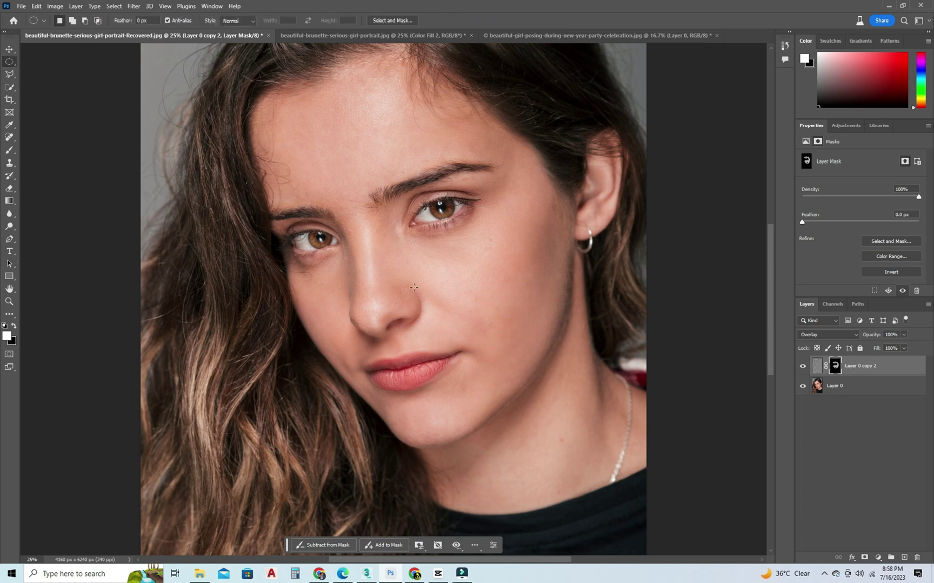
left_click_drag(459, 268, 495, 292)
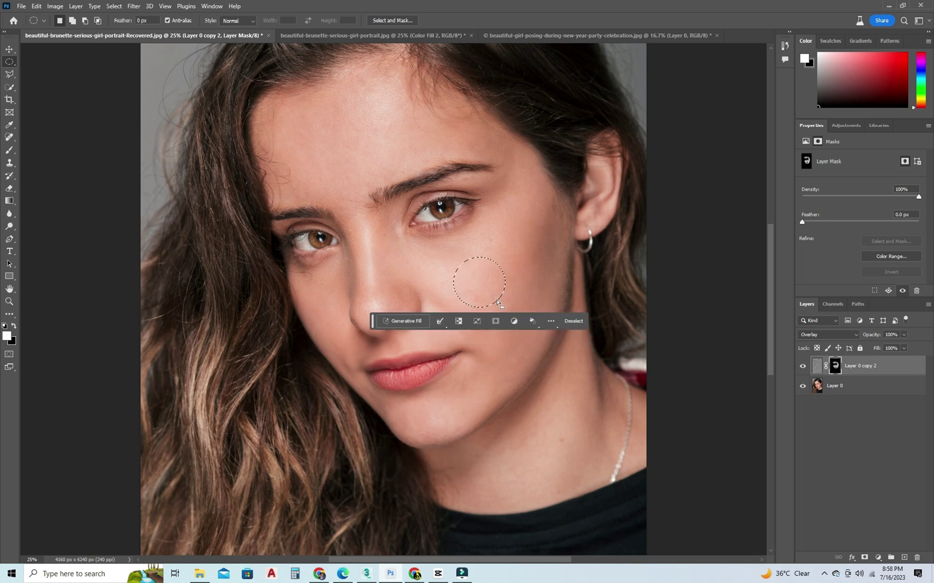
key("ctrl+d")
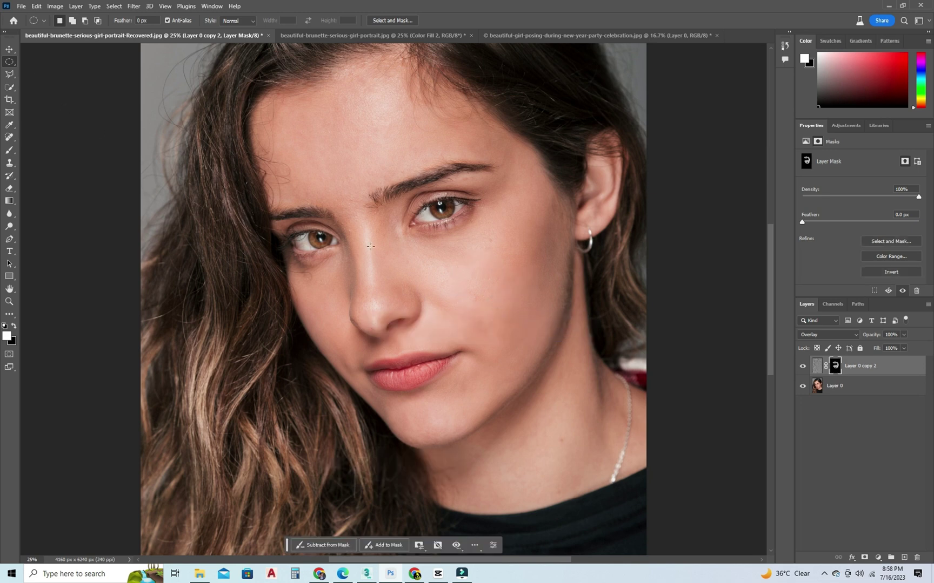
left_click_drag(456, 268, 505, 304)
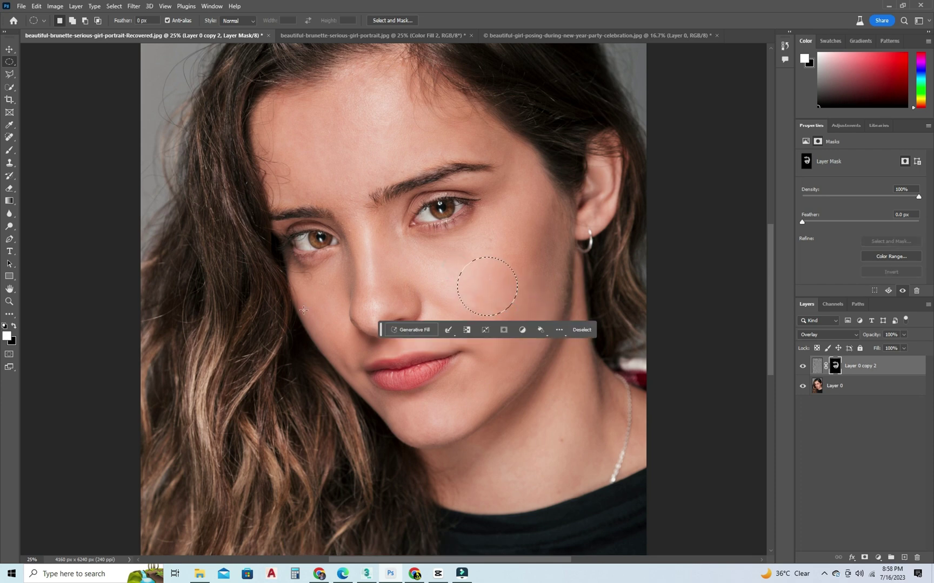
left_click_drag(306, 310, 333, 326)
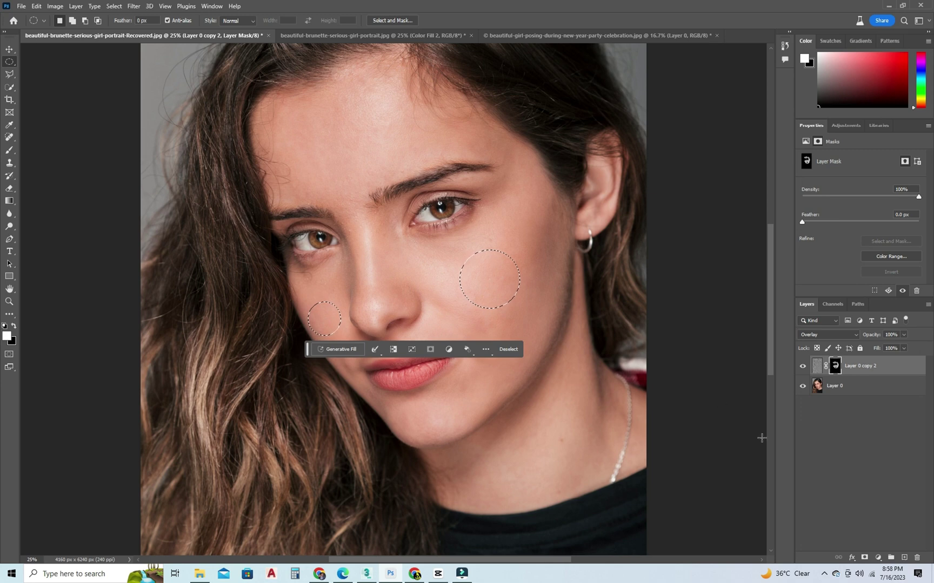
left_click(875, 557)
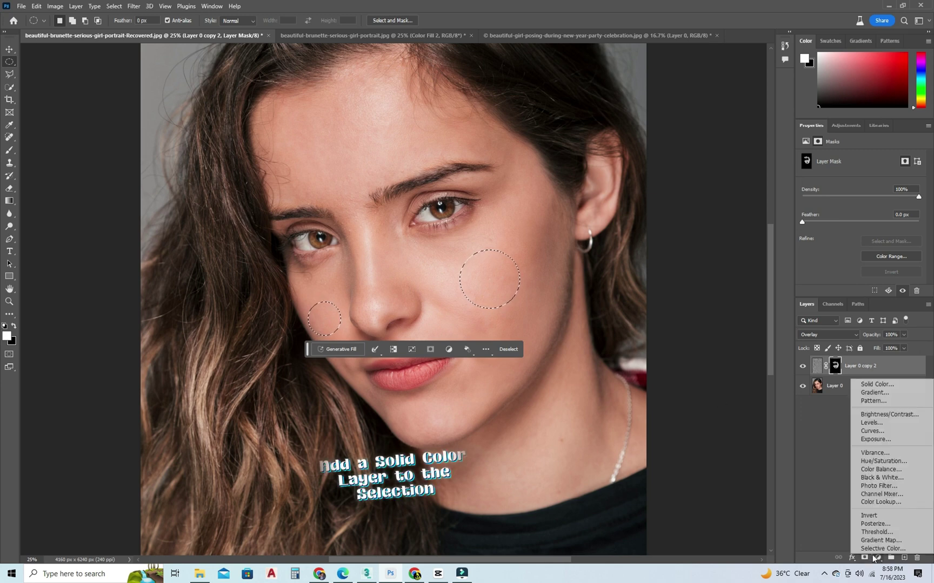
Add a Solid Color fill layer in pink-red (RGB 255, 45, 65) over the cheek circles.
left_click(876, 384)
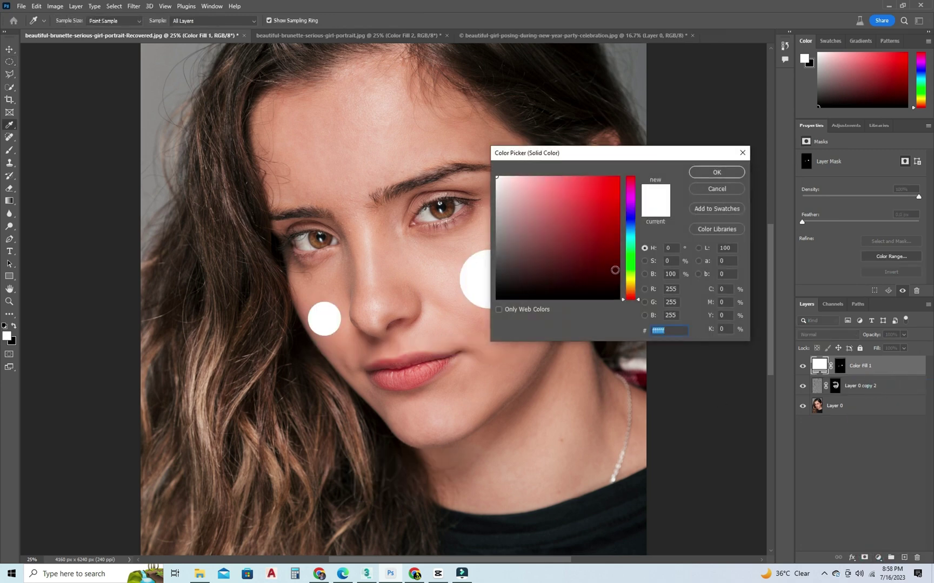
left_click(630, 196)
left_click_drag(610, 190, 582, 176)
left_click_drag(639, 196, 590, 170)
left_click(697, 174)
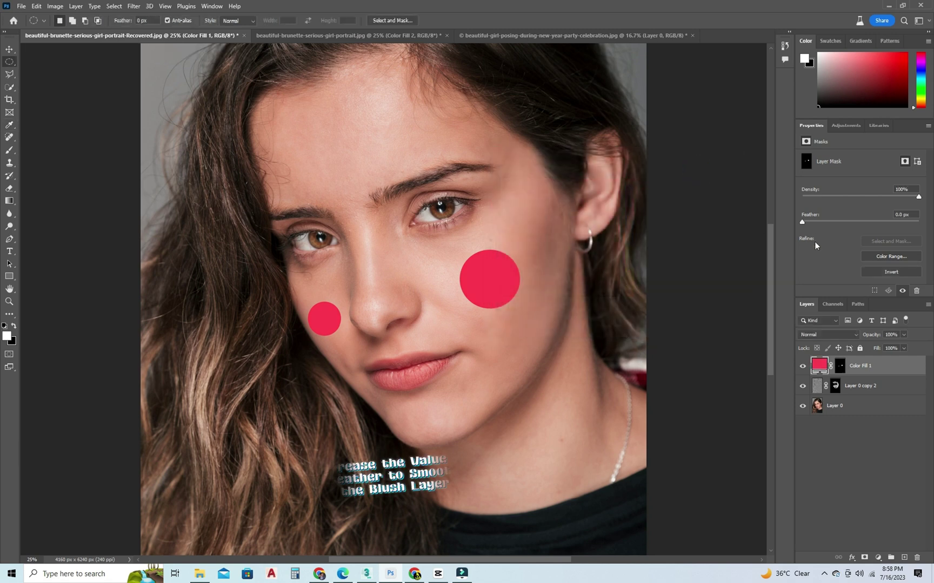
Feather the Color Fill 1 mask to 296.3 px in Properties.
left_click(840, 370)
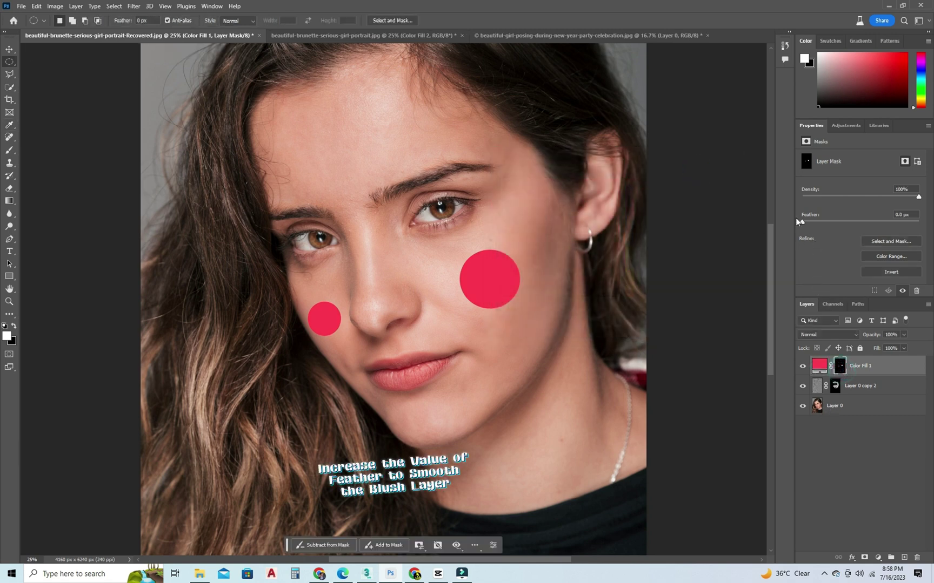
left_click_drag(815, 220, 900, 220)
left_click(898, 222)
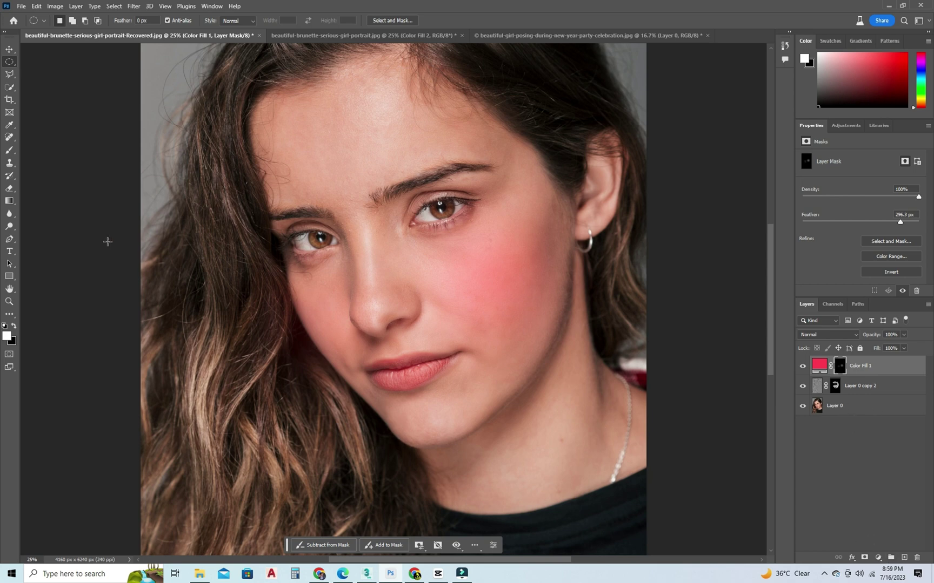
Trace the lips with the Polygonal Lasso, closing the outline back at the corner.
left_click(9, 76)
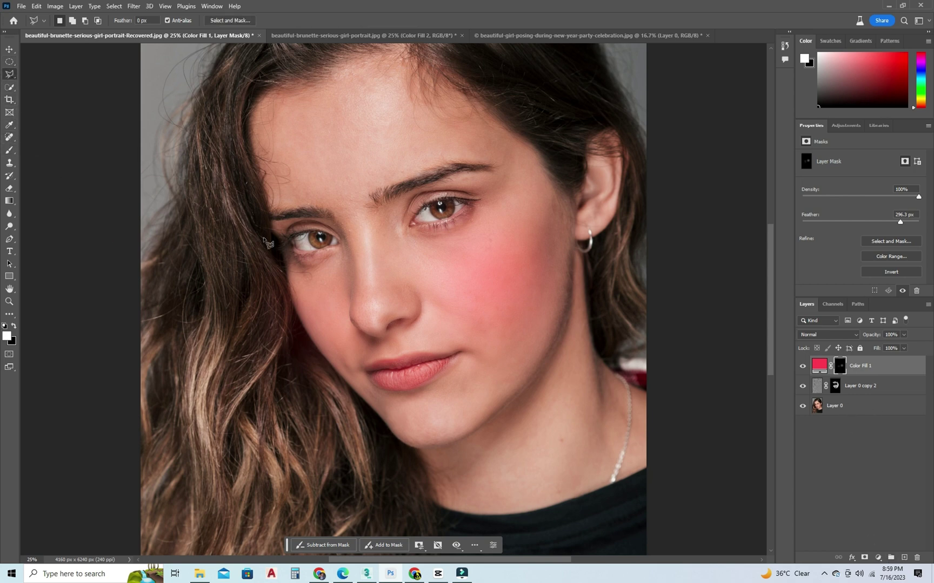
left_click(366, 372)
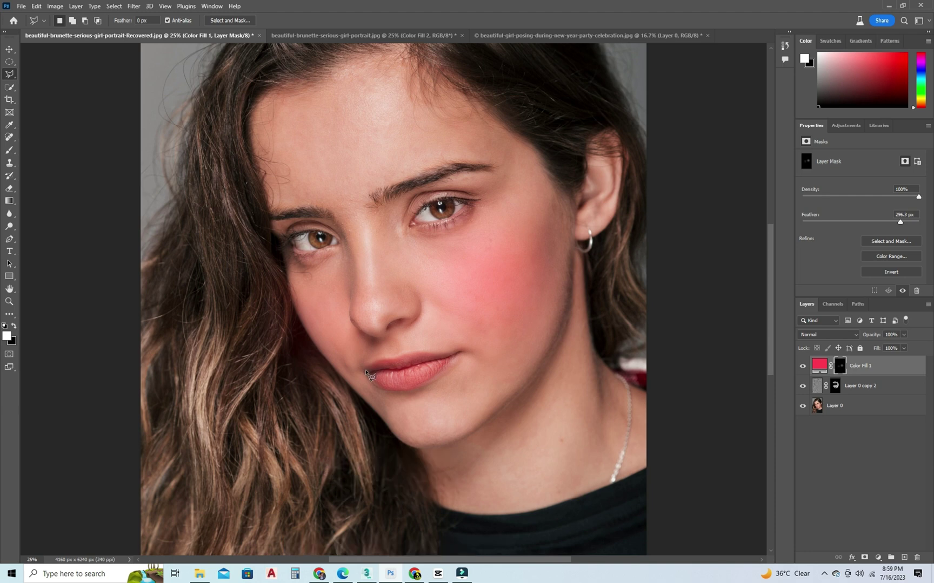
left_click(366, 372)
left_click(370, 368)
left_click(366, 371)
left_click(366, 373)
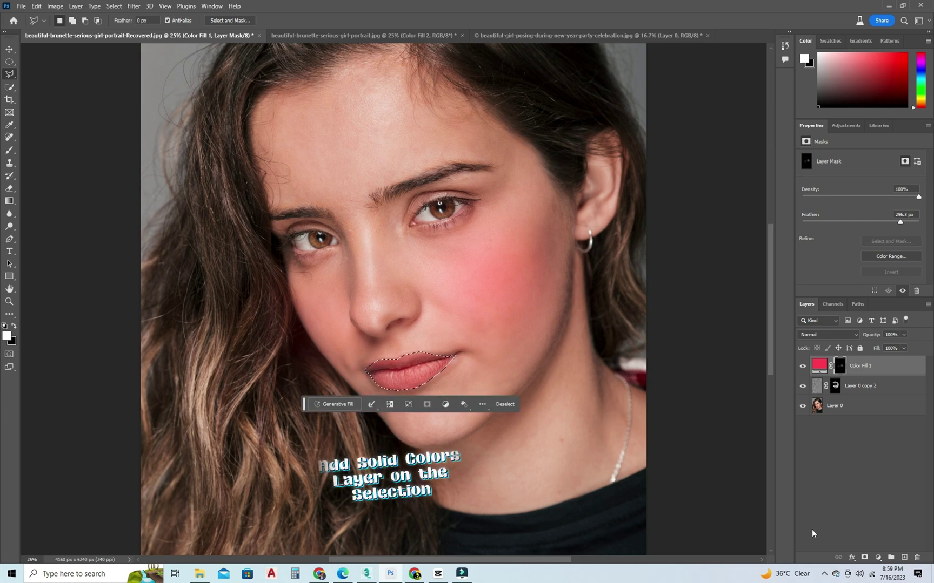
Add a Solid Color fill layer in magenta #ff67ef over the selected lips.
left_click(877, 557)
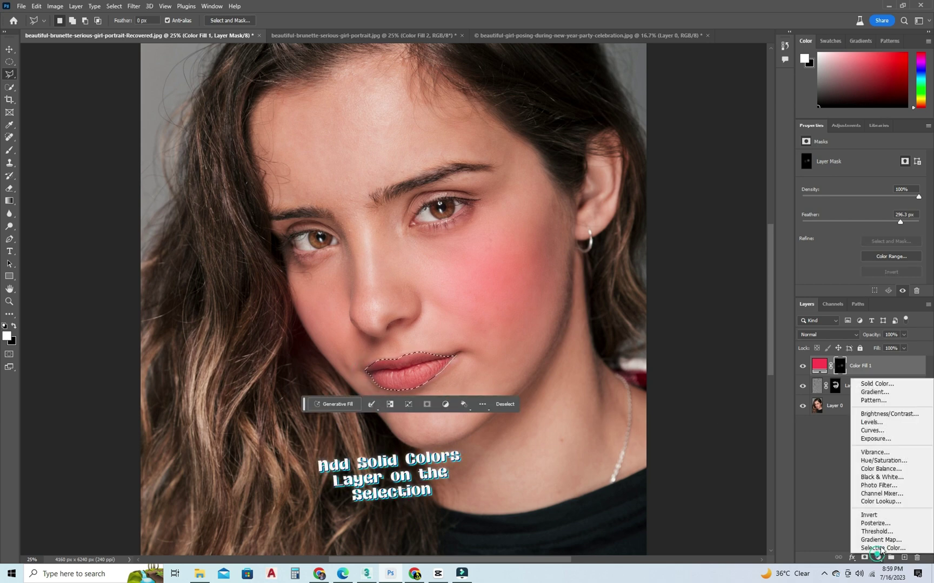
left_click(874, 384)
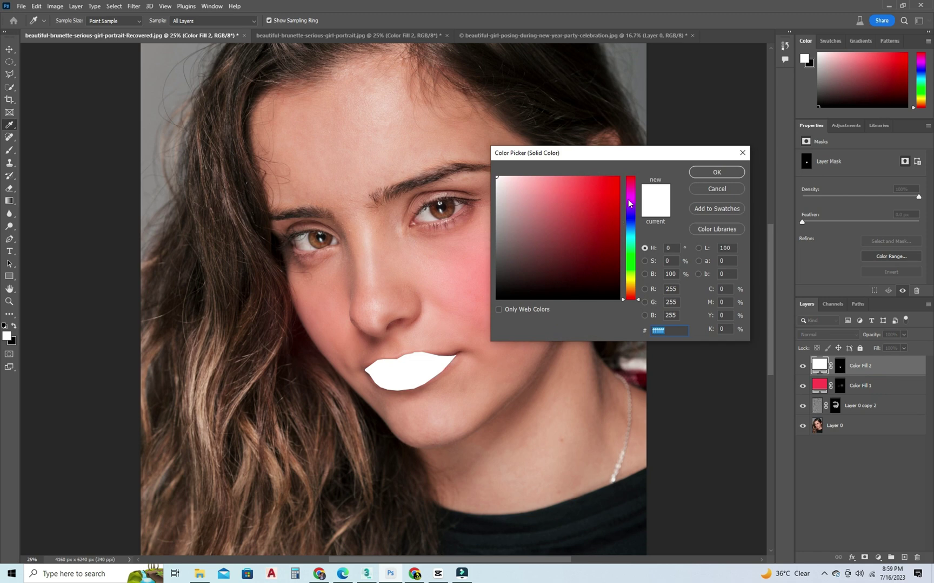
mouse_move(629, 203)
left_mouse_down()
mouse_move(630, 195)
mouse_move(601, 219)
mouse_move(569, 168)
left_mouse_up()
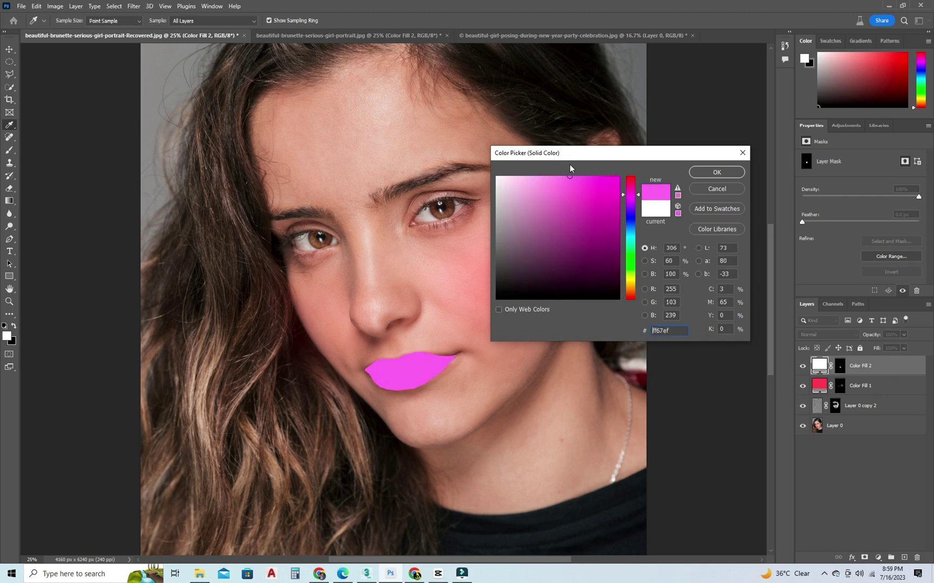
left_click(705, 176)
left_click(836, 336)
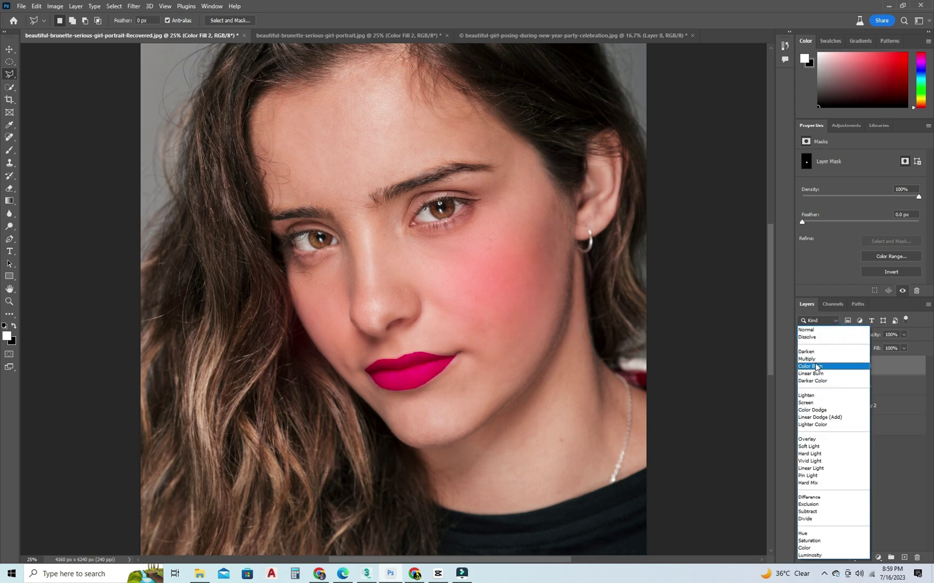
Switch the Color Fill 2 lip layer to Multiply and feather its mask by 17.8 px.
left_click(813, 359)
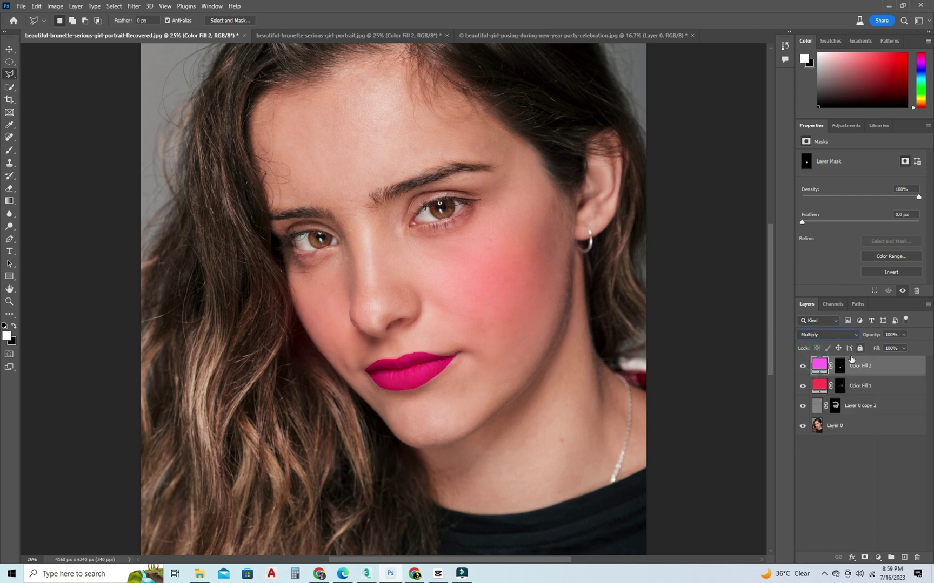
left_click(839, 366)
left_click_drag(801, 222, 808, 222)
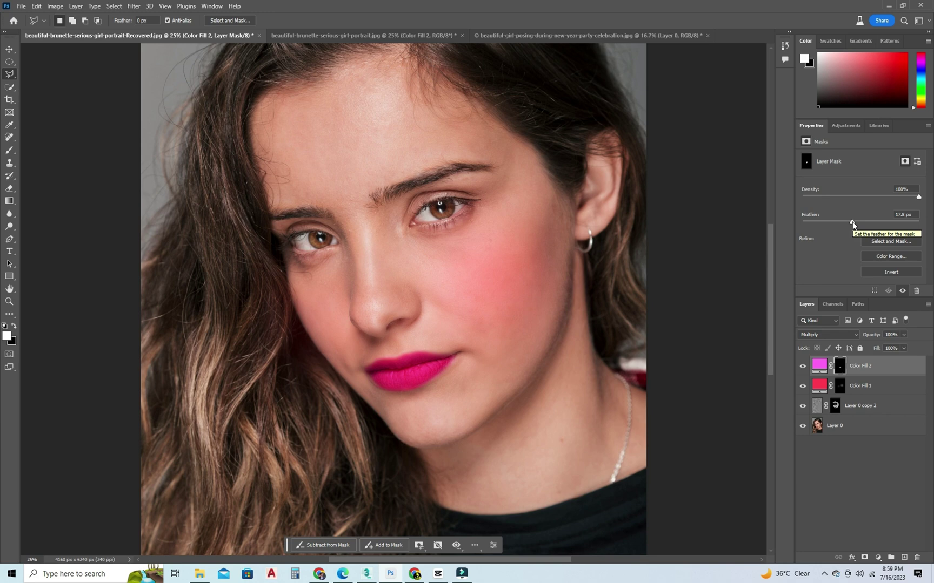
left_click(852, 557)
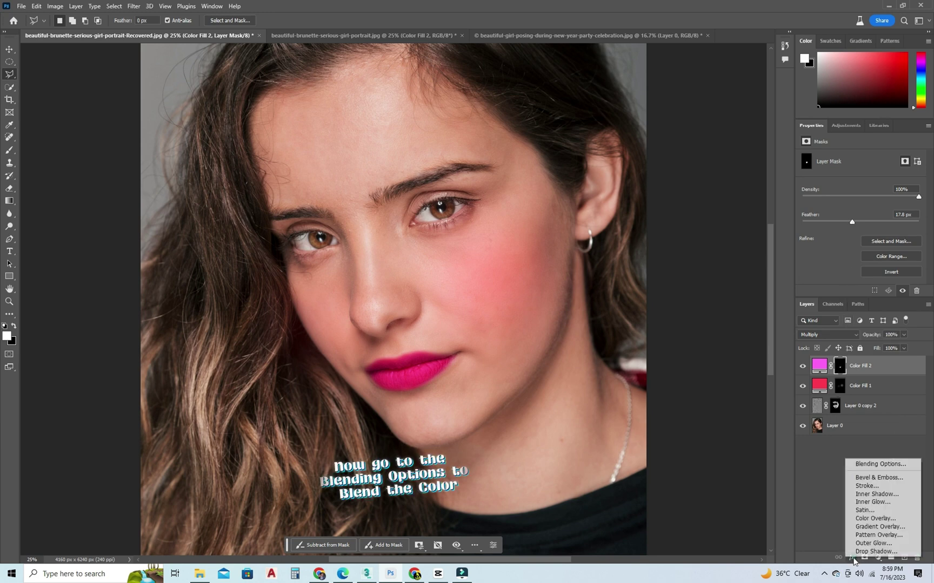